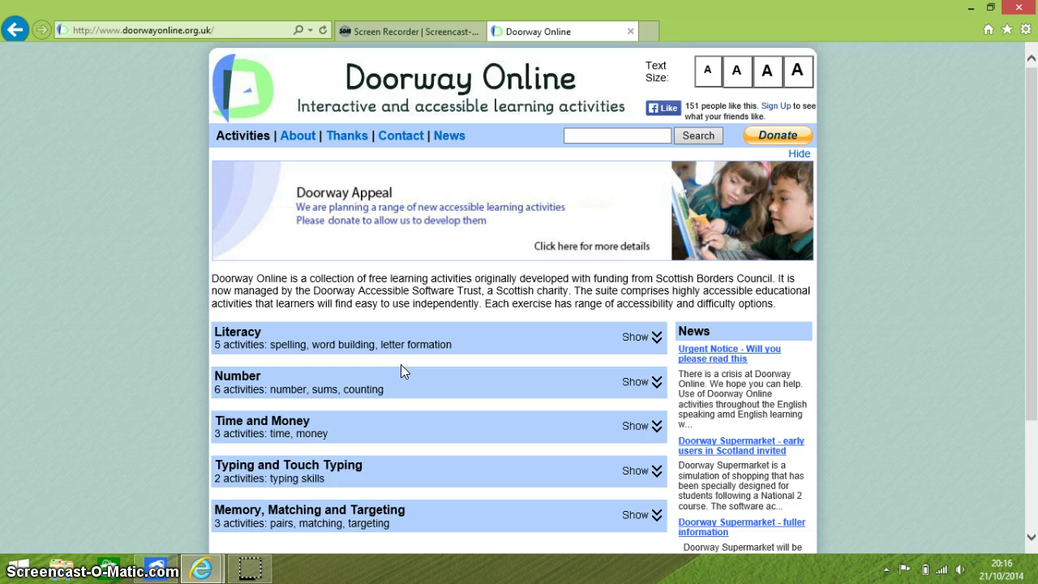
Step: Open the Text Type 2 activity from the Typing and Touch Typing section and enter it past the welcome screen
{"action": "left_click", "coordinate": [298, 469]}
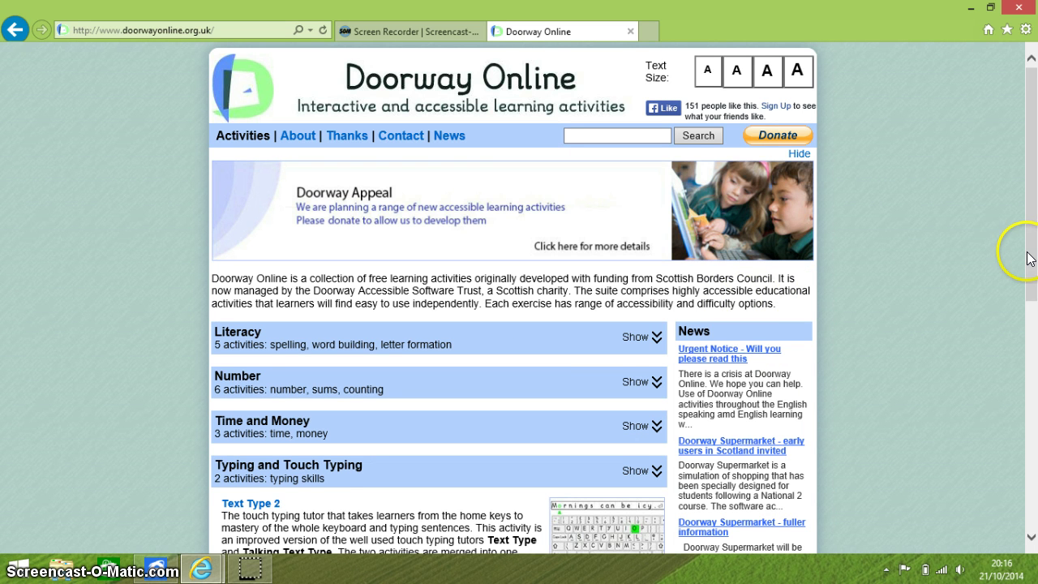
{"action": "left_click_drag", "start_coordinate": [1029, 258], "coordinate": [1017, 375]}
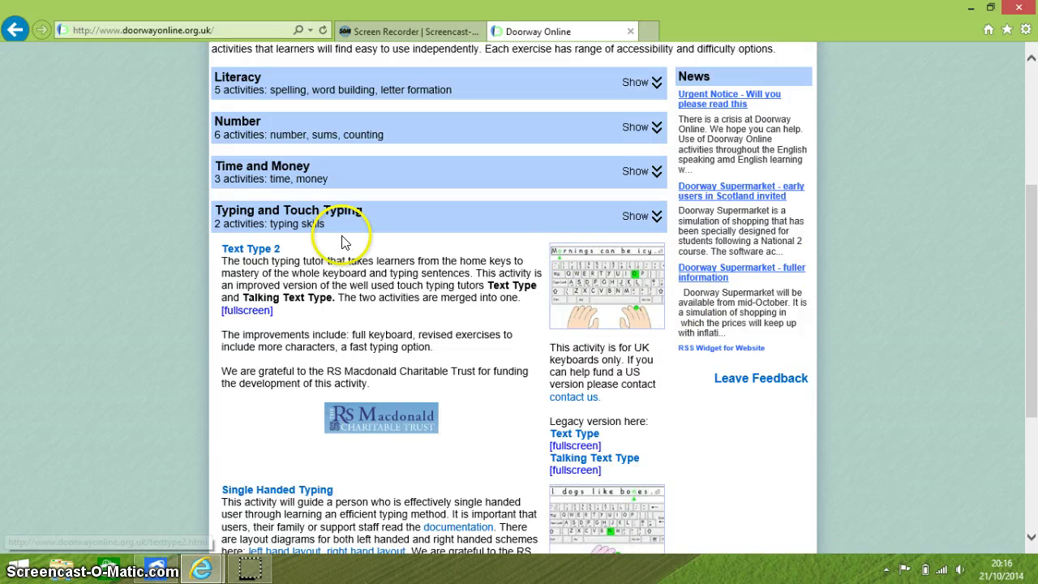
{"action": "left_click", "coordinate": [236, 251]}
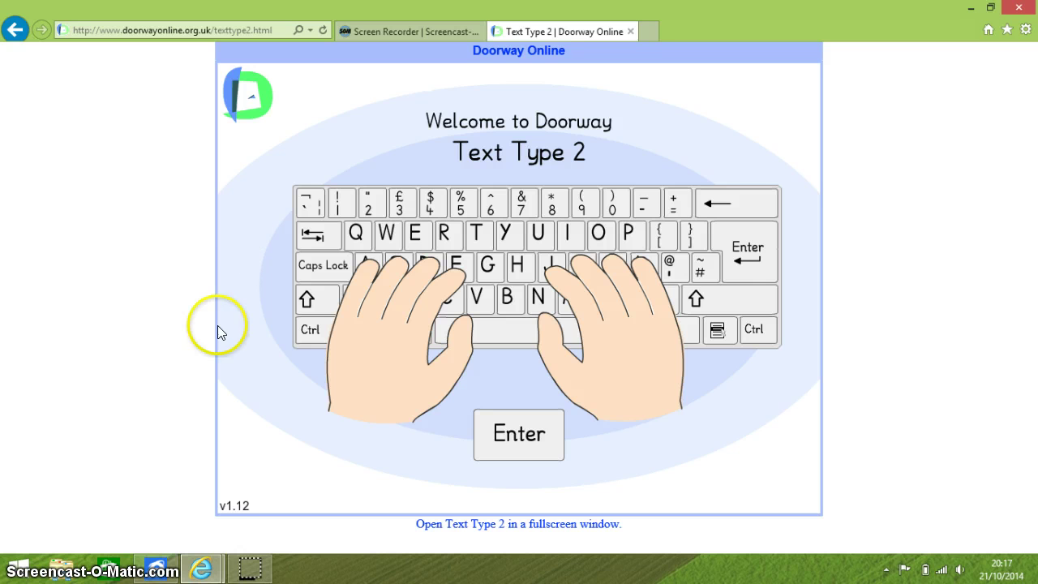
{"action": "left_click", "coordinate": [520, 436]}
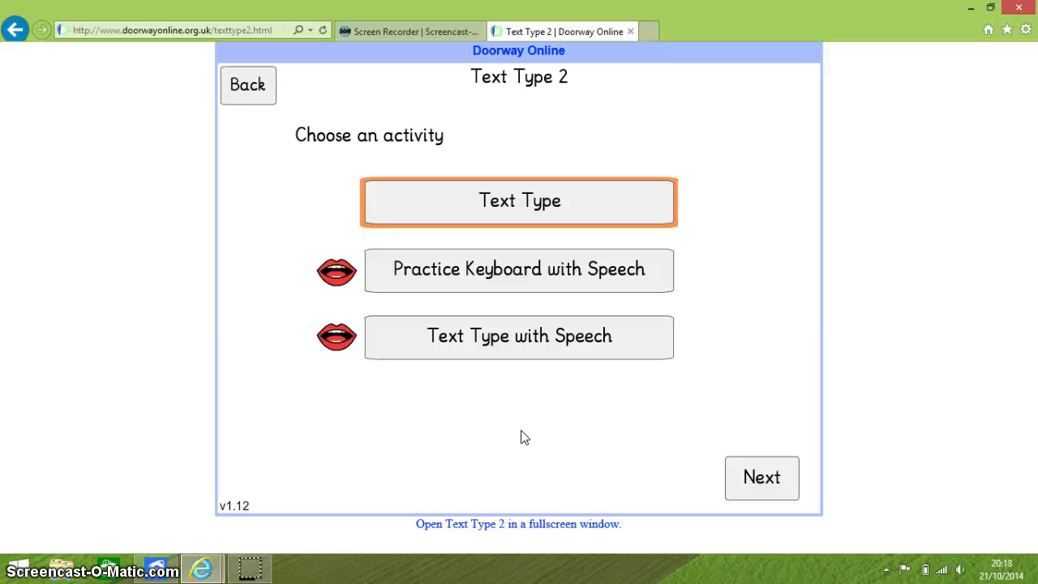
Step: Choose the Text Type with Speech activity and continue to the typing exercise list
{"action": "left_click", "coordinate": [538, 351]}
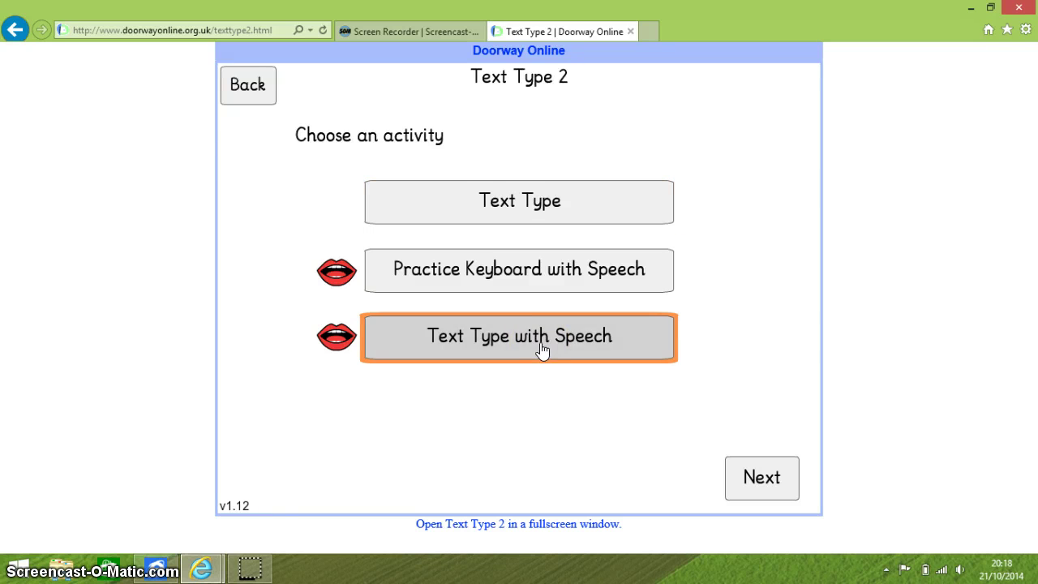
{"action": "left_click", "coordinate": [750, 483]}
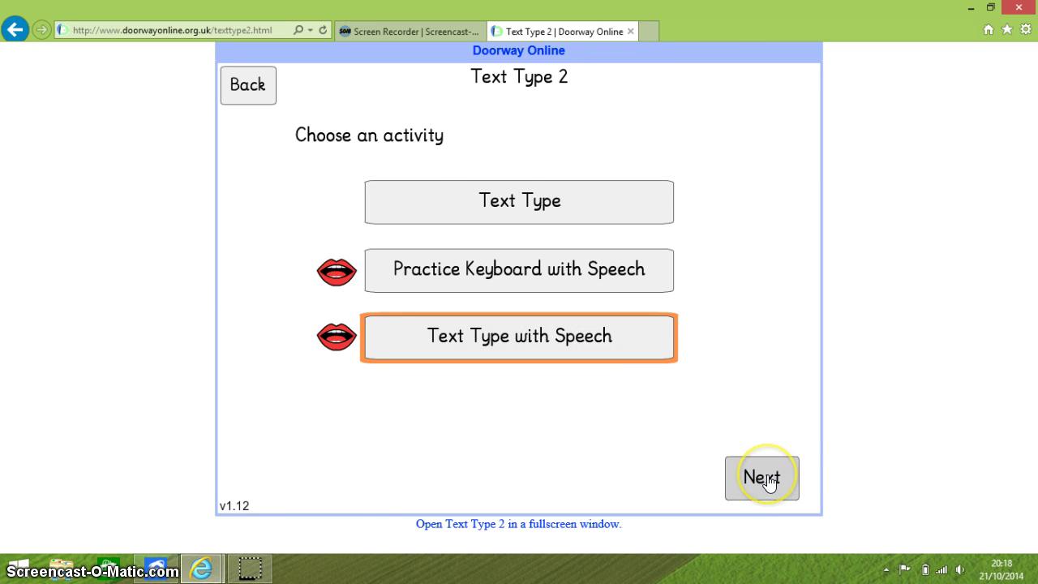
{"action": "left_click", "coordinate": [769, 482]}
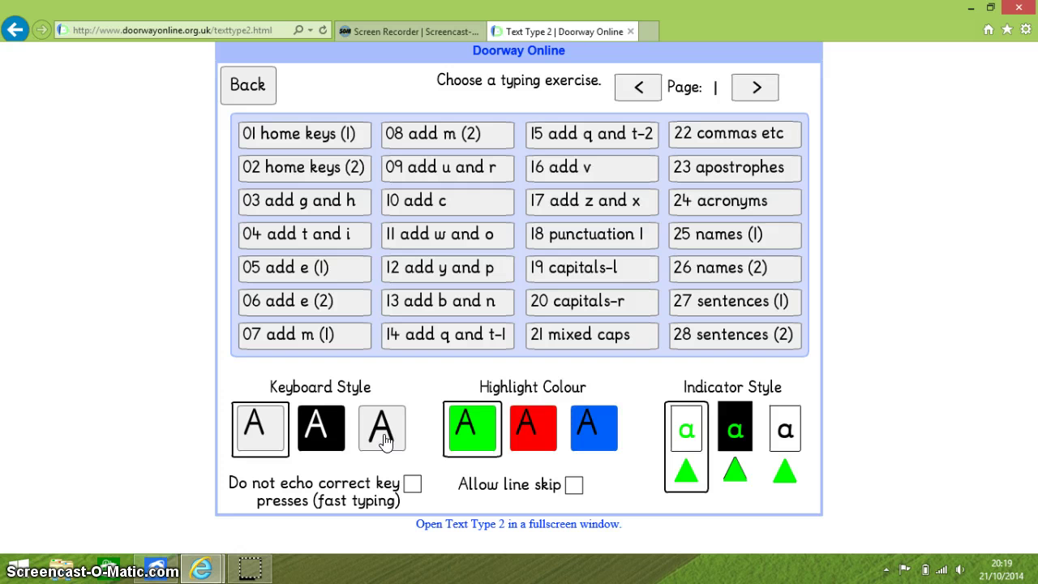
Step: Set a red highlight colour and the large-letter light keyboard style, and enable fast typing without key echo and line skipping
{"action": "left_click", "coordinate": [467, 429]}
{"action": "left_click", "coordinate": [476, 451]}
{"action": "left_click", "coordinate": [527, 440]}
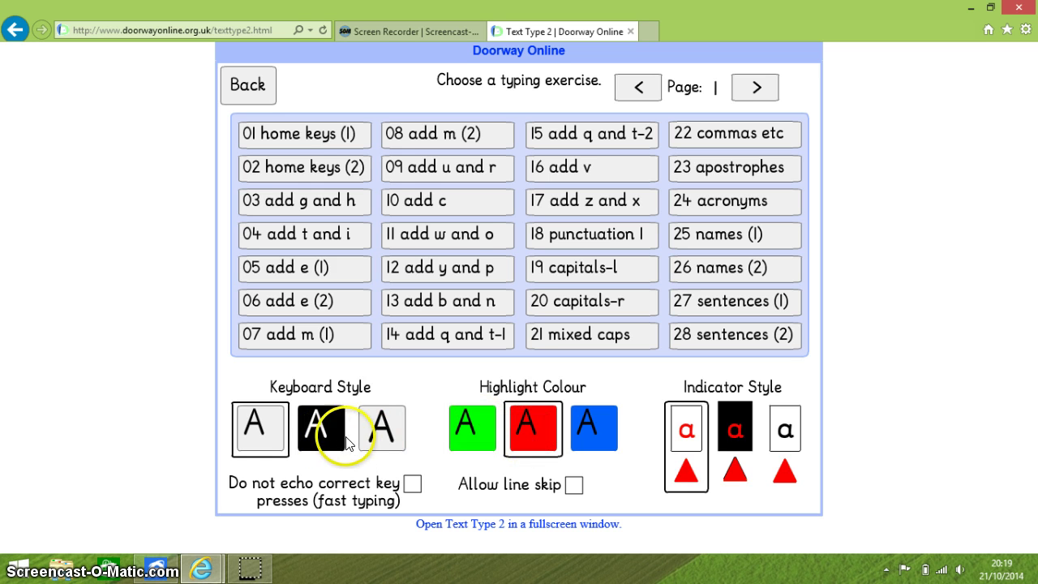
{"action": "left_click", "coordinate": [375, 446]}
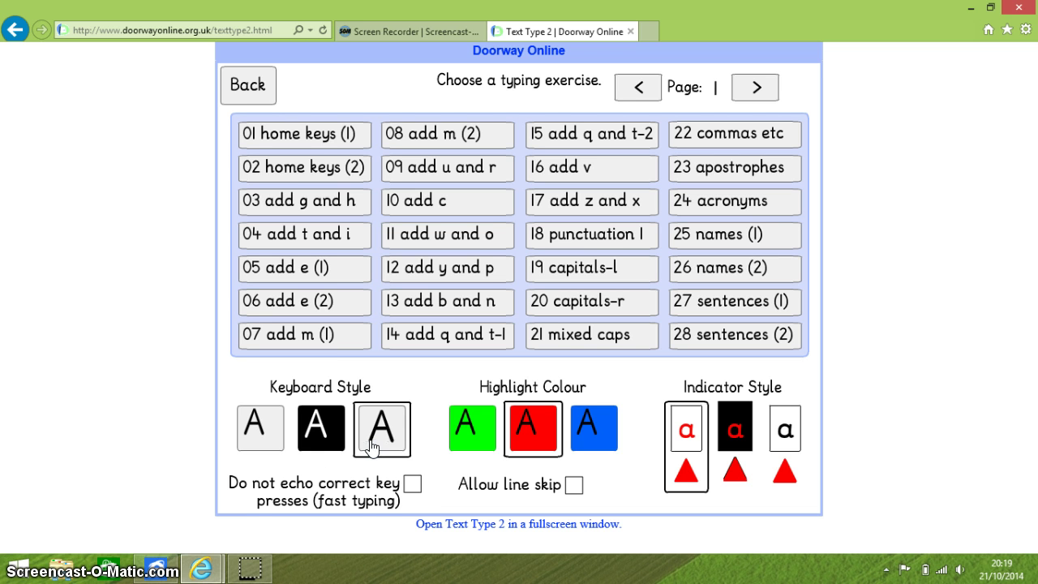
{"action": "left_click", "coordinate": [410, 485]}
{"action": "left_click", "coordinate": [574, 486]}
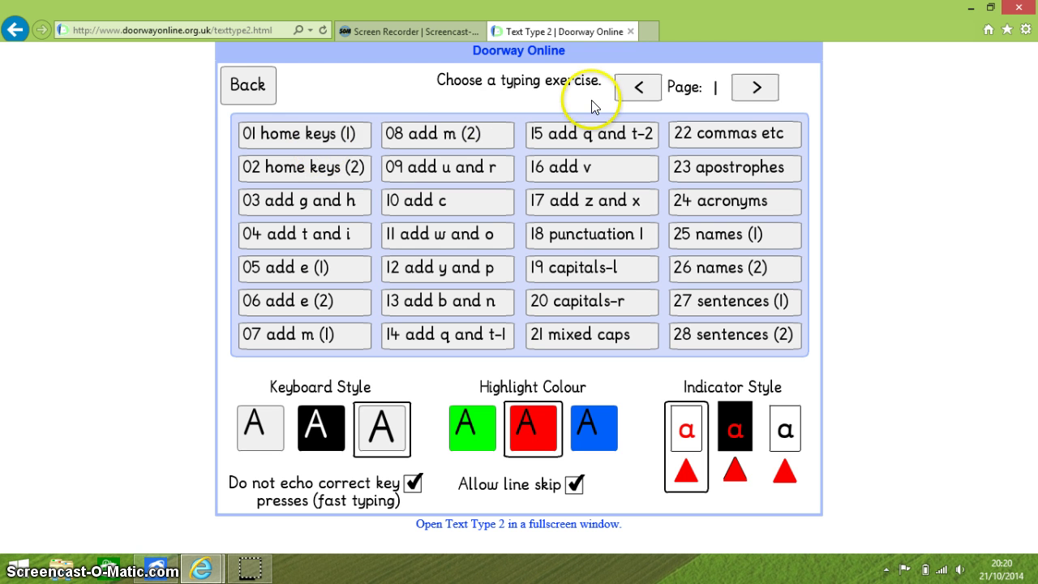
Step: Look through the typing exercises on page 2 and return to page 1
{"action": "left_click", "coordinate": [757, 91]}
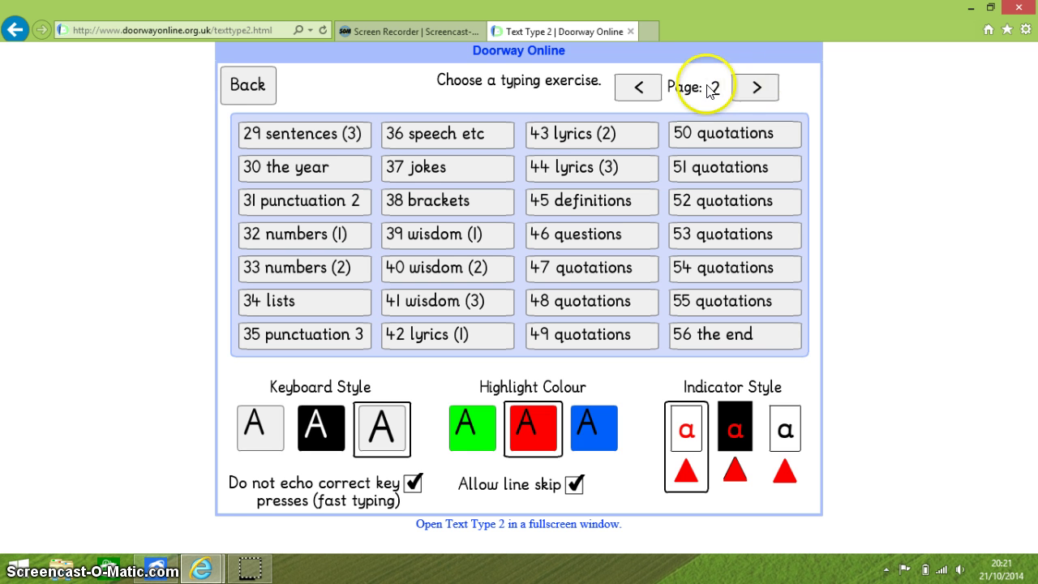
{"action": "left_click", "coordinate": [639, 91]}
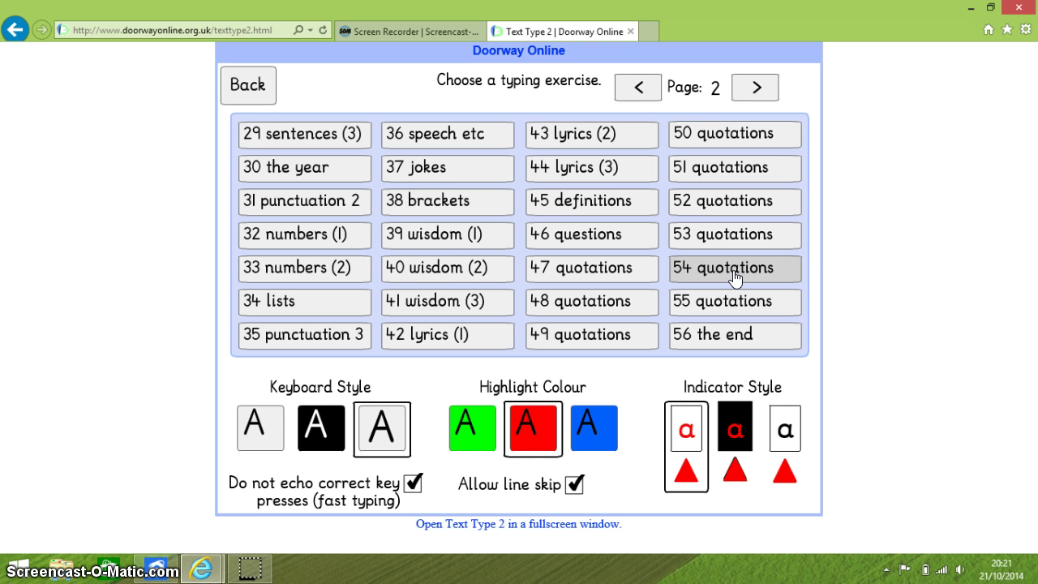
{"action": "left_click", "coordinate": [638, 89]}
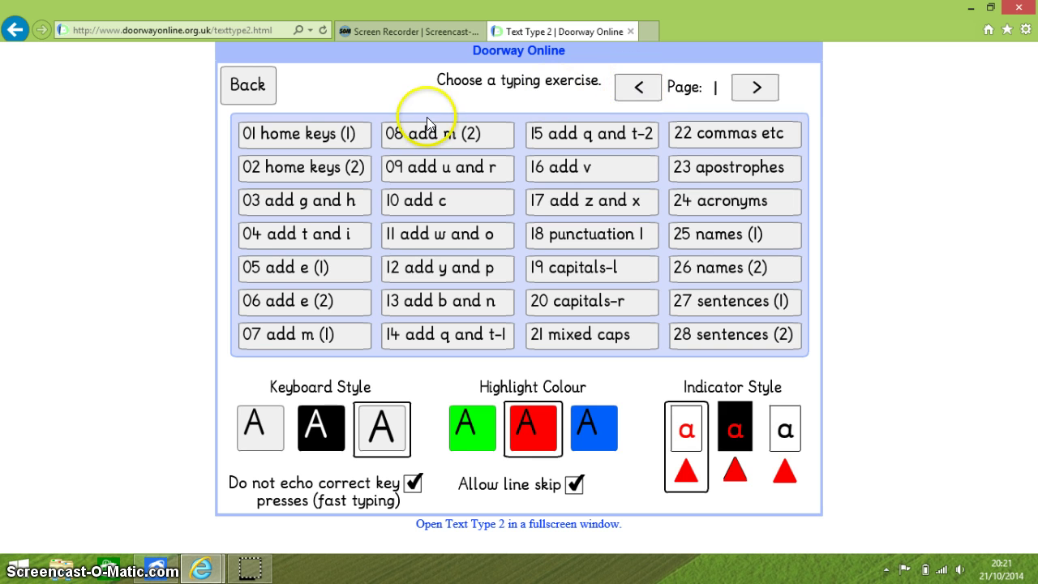
Step: Start exercise 01 home keys (1), practise the opening "asdf as" of line 1, and skip the rest of the line
{"action": "left_click", "coordinate": [300, 138]}
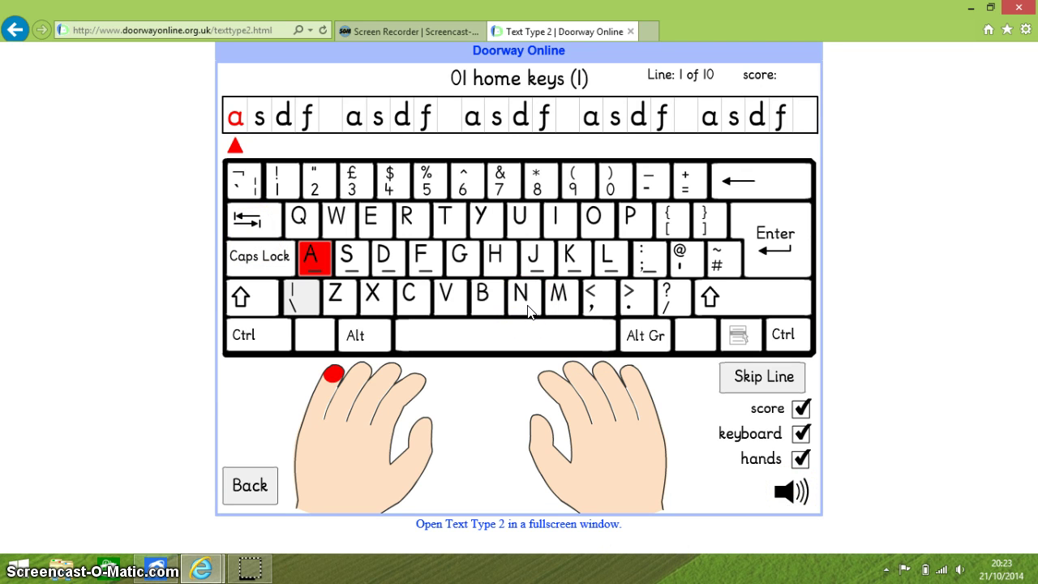
{"action": "type", "text": "a"}
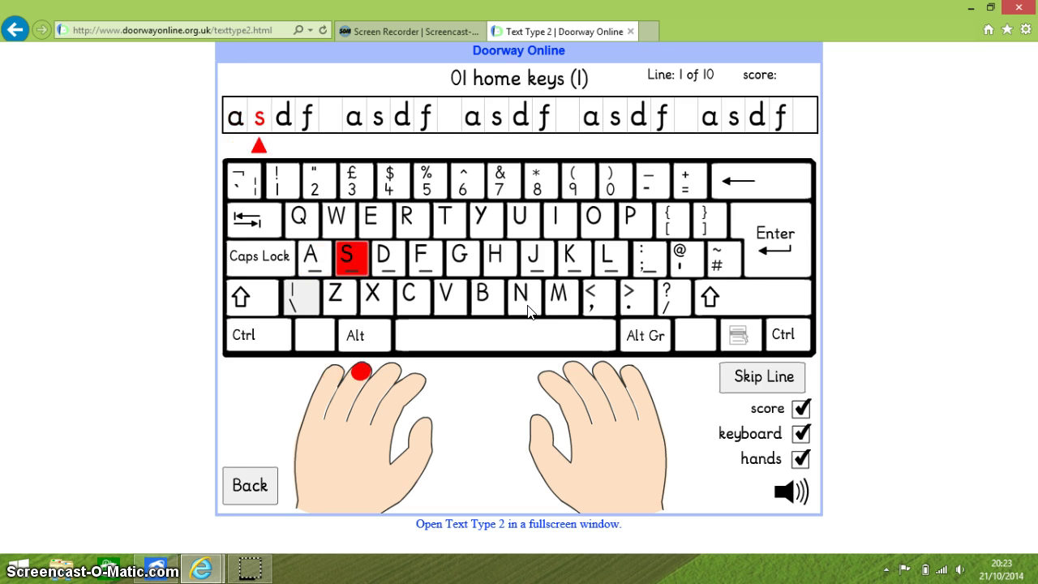
{"action": "type", "text": "s"}
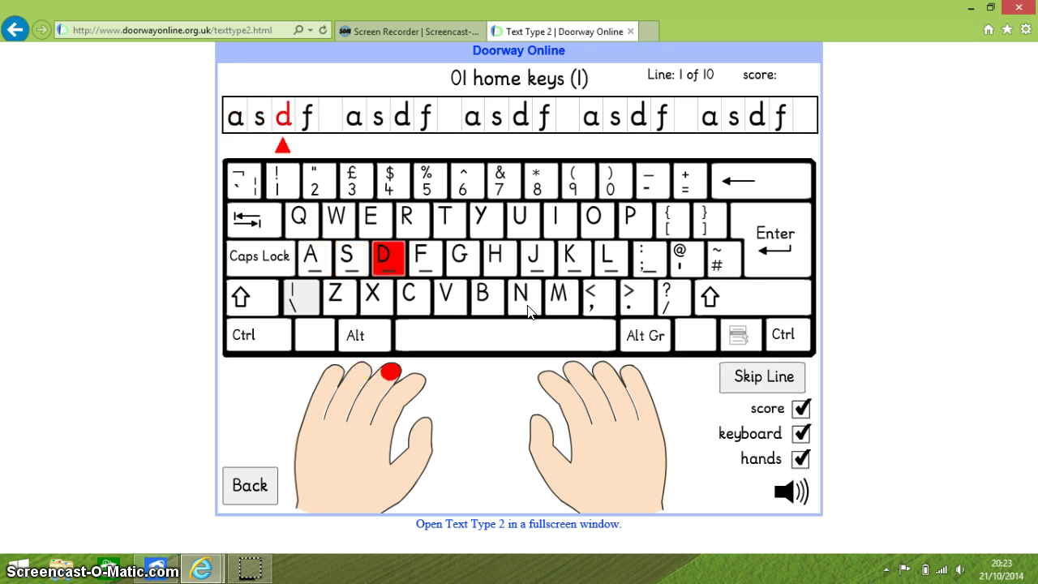
{"action": "type", "text": "d"}
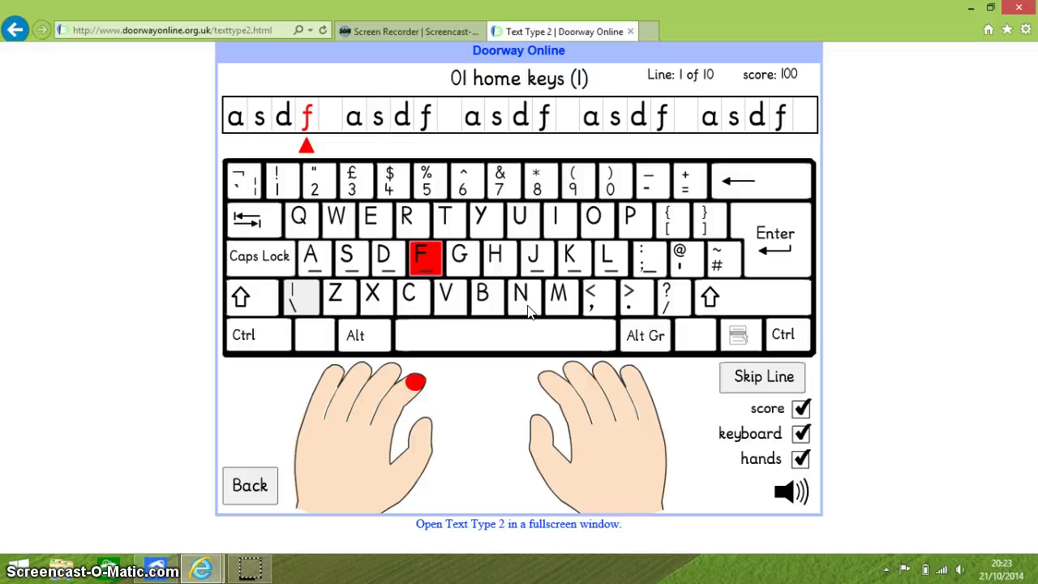
{"action": "type", "text": "f a"}
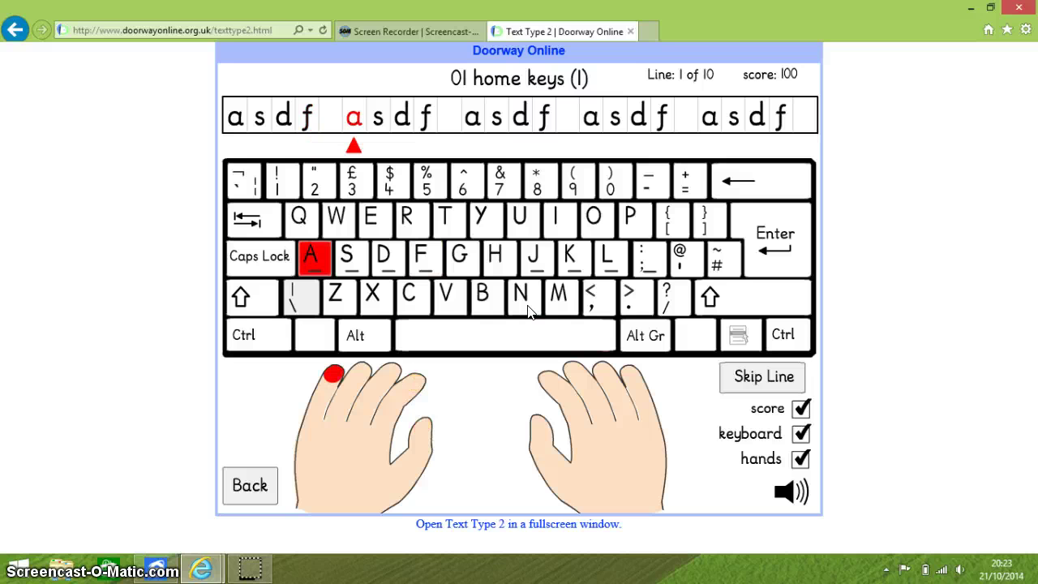
{"action": "type", "text": "sdf a"}
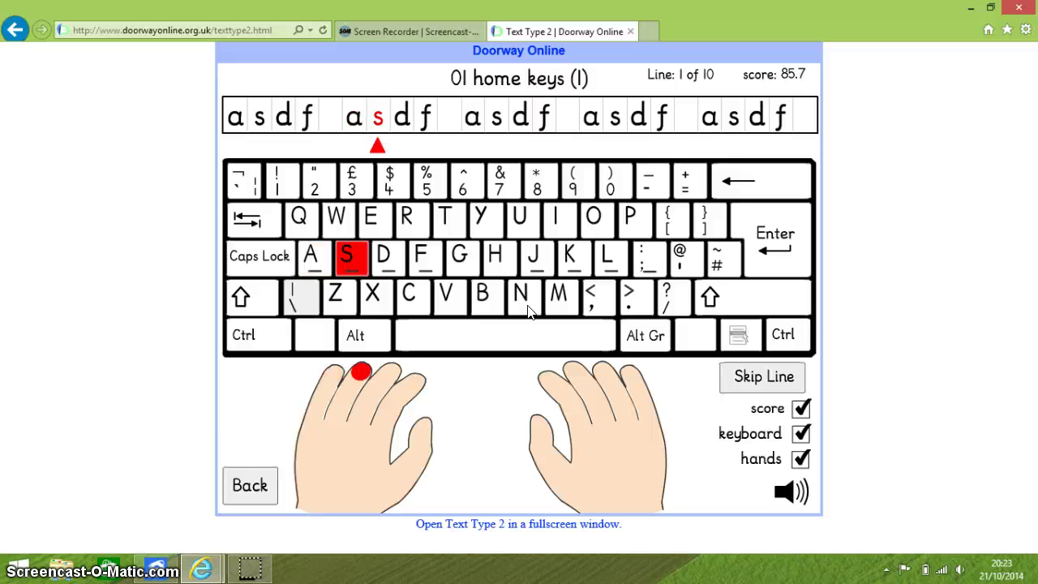
{"action": "type", "text": "sdf"}
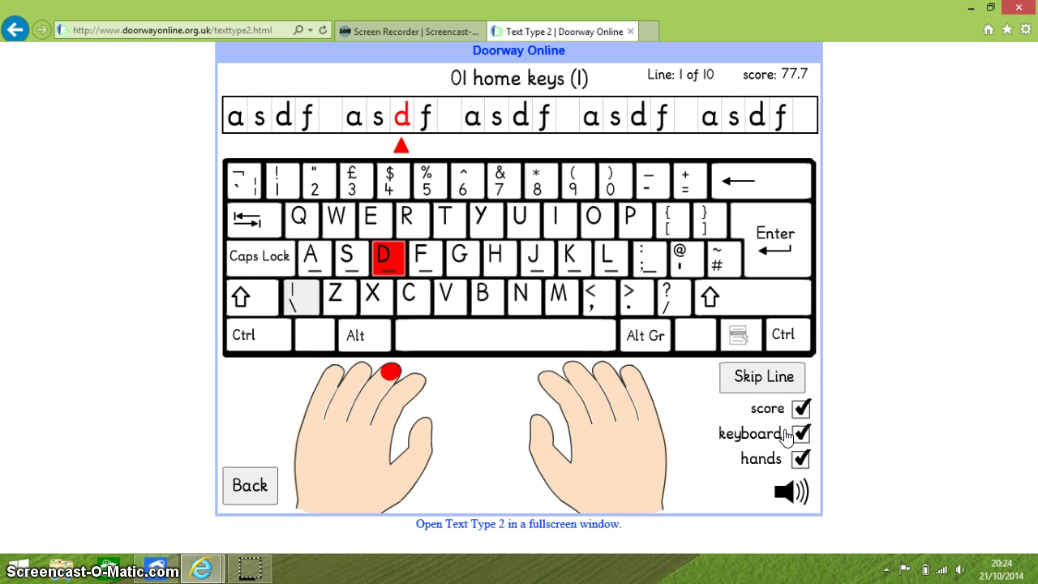
{"action": "left_click", "coordinate": [766, 389]}
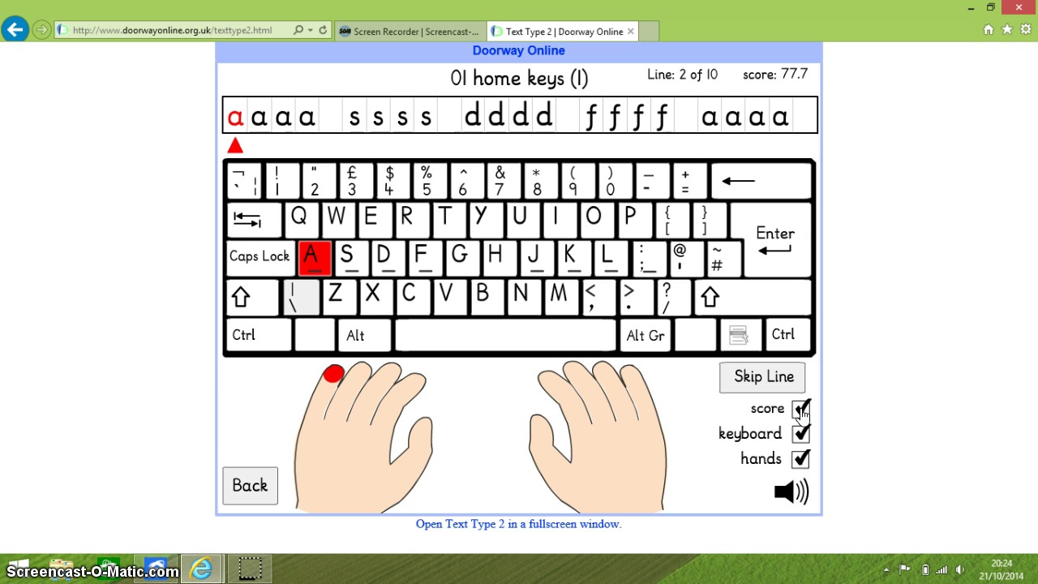
Step: Hide the score, the on-screen keyboard and the hands in the typing exercise
{"action": "left_click", "coordinate": [802, 410]}
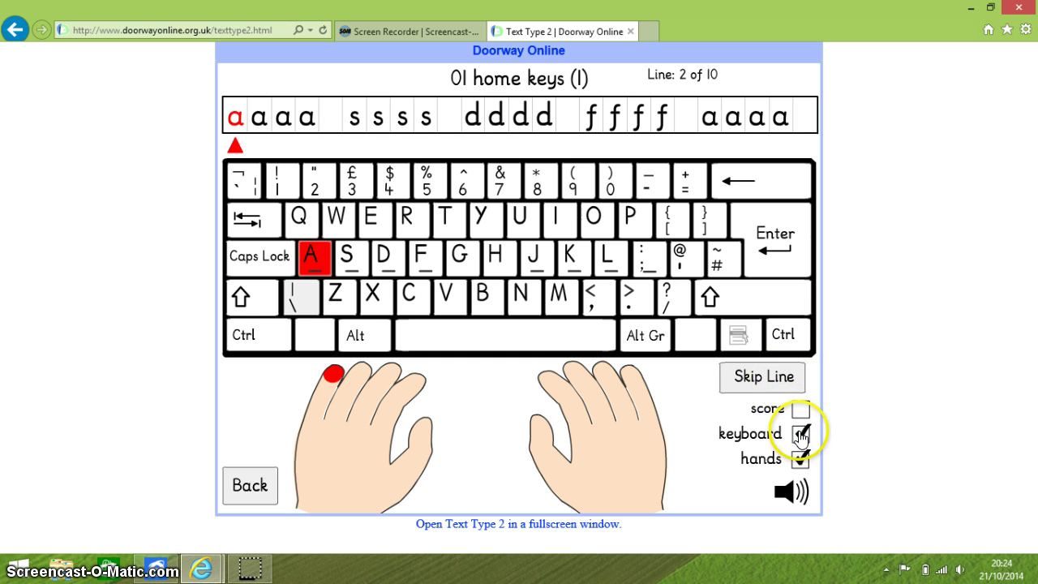
{"action": "left_click", "coordinate": [800, 435]}
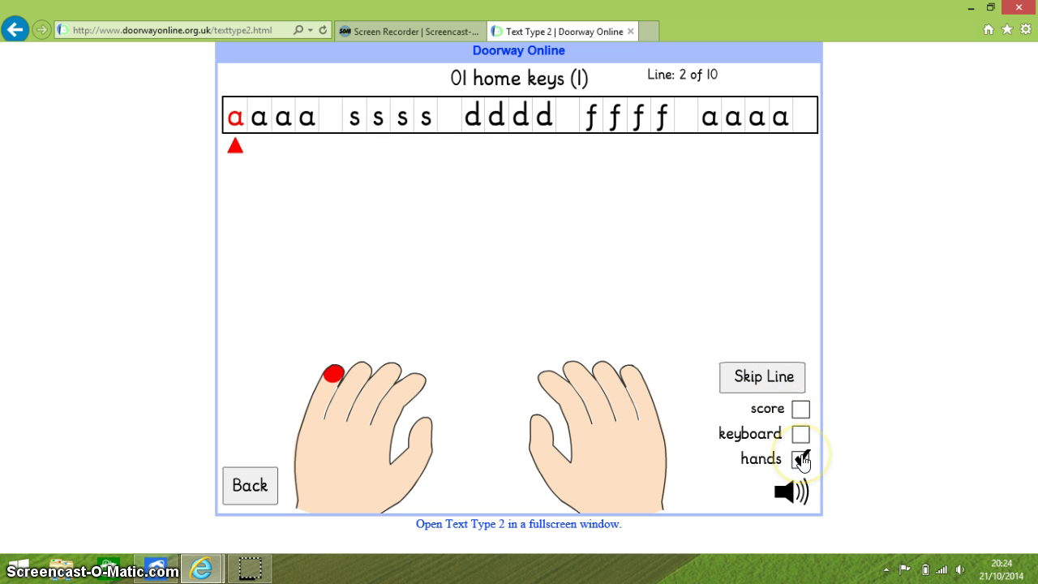
{"action": "left_click", "coordinate": [800, 459]}
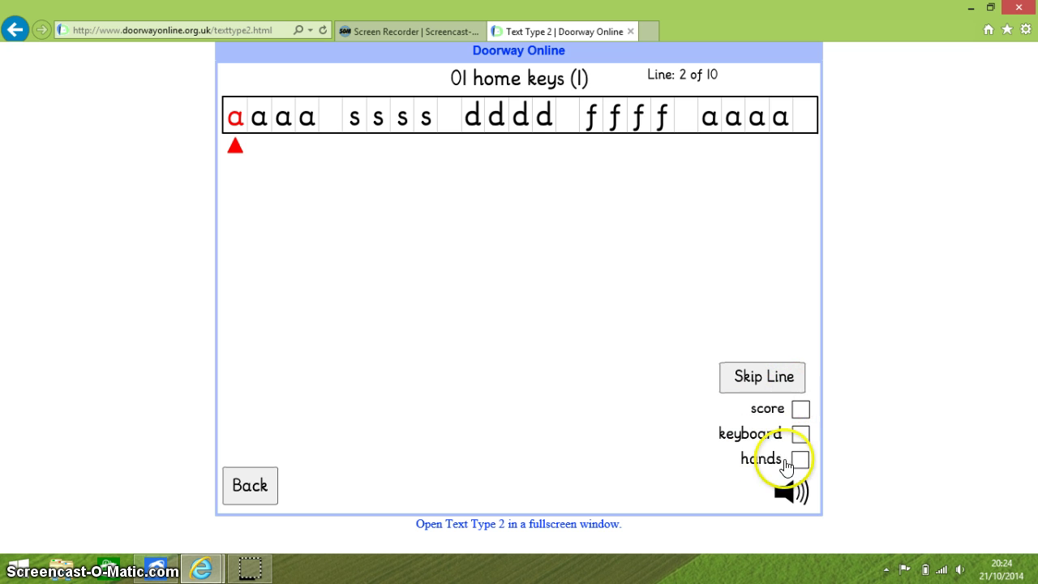
Step: Show the score, on-screen keyboard and hands again in the typing exercise
{"action": "left_click", "coordinate": [801, 410]}
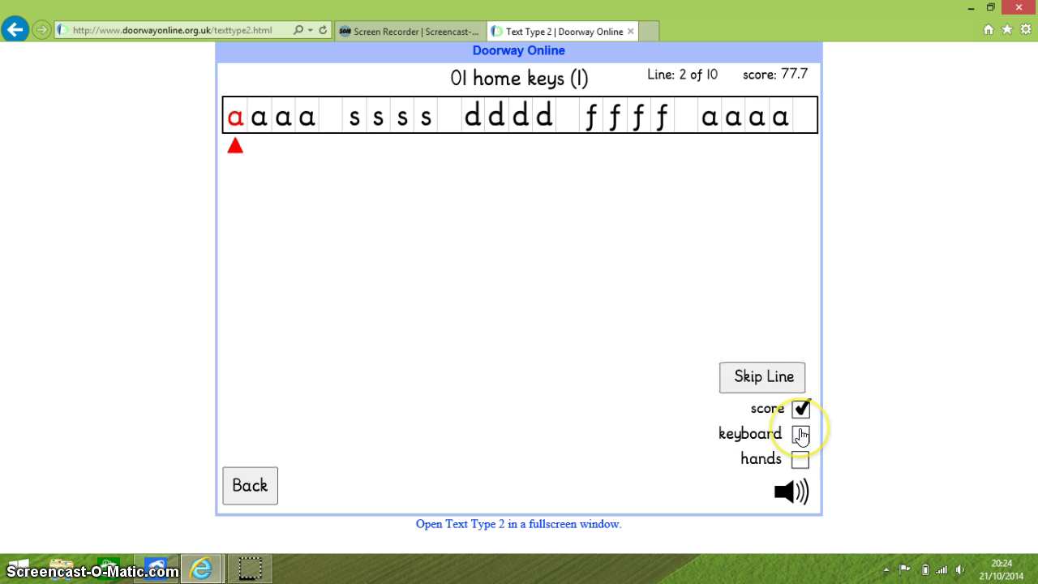
{"action": "left_click", "coordinate": [801, 435]}
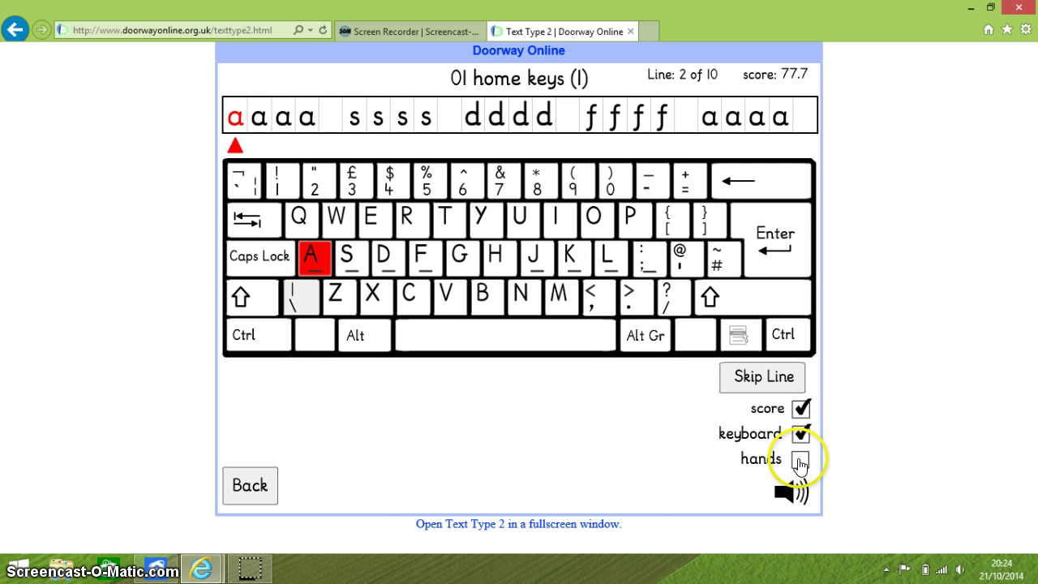
{"action": "left_click", "coordinate": [801, 463]}
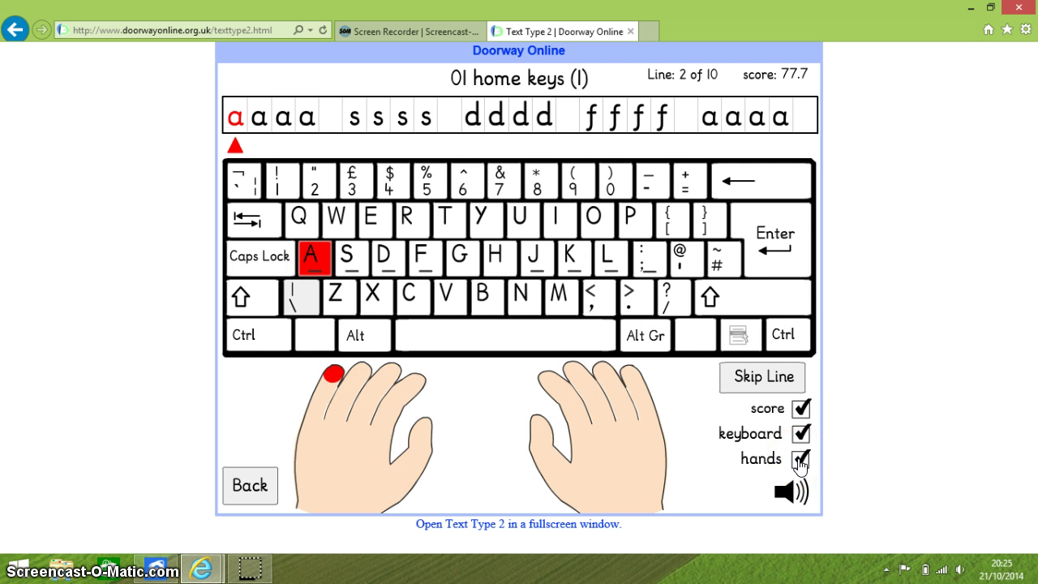